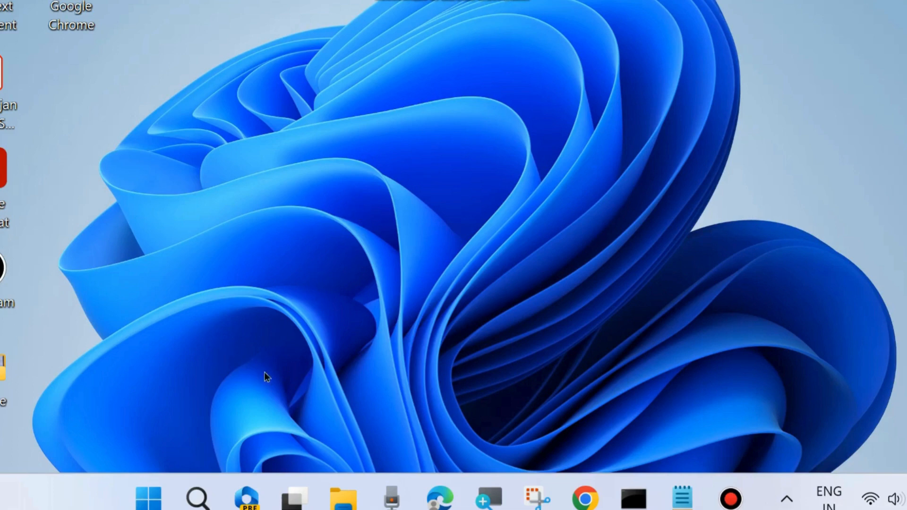
Step: Find Command Prompt with the search term cmd and open it as administrator
click(199, 497)
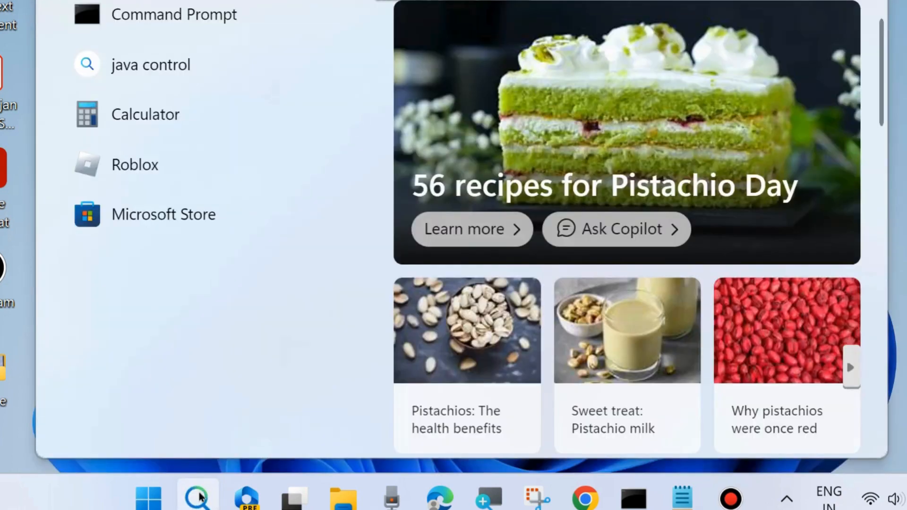
text(cmd)
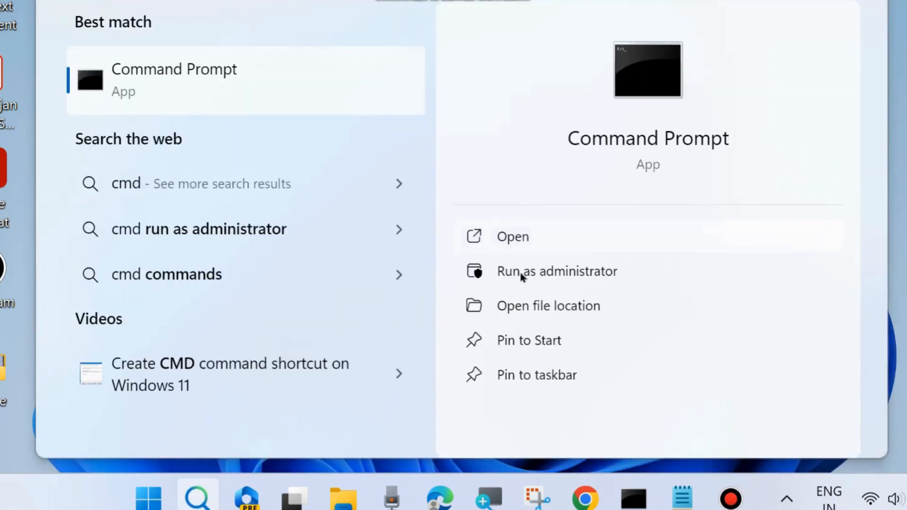
click(542, 274)
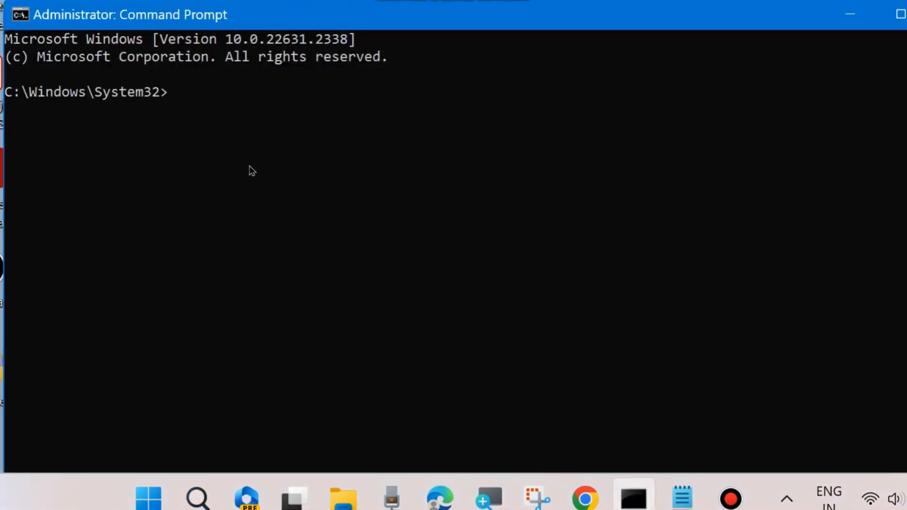
Step: Switch to Notepad and review the dism /online /cleanup-image commands for /scanhealth, /checkhealth and /restorehealth by highlighting each one
click(684, 500)
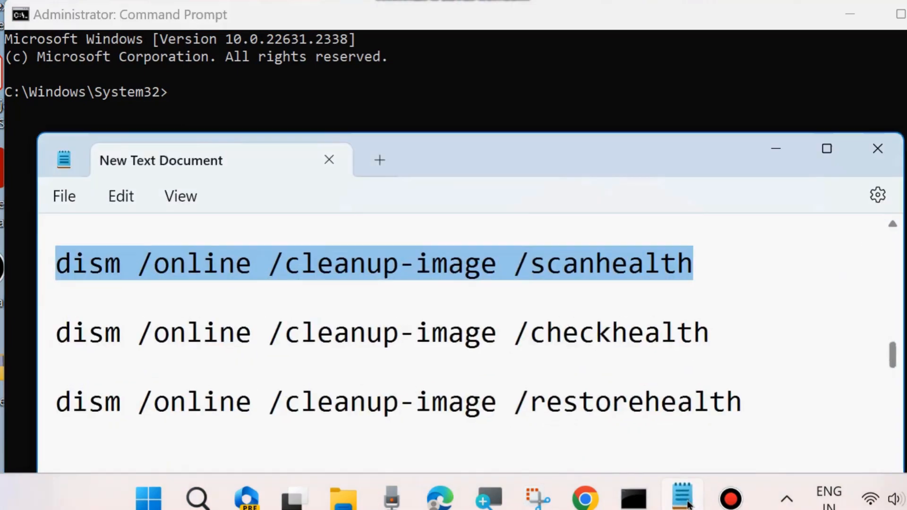
click(282, 264)
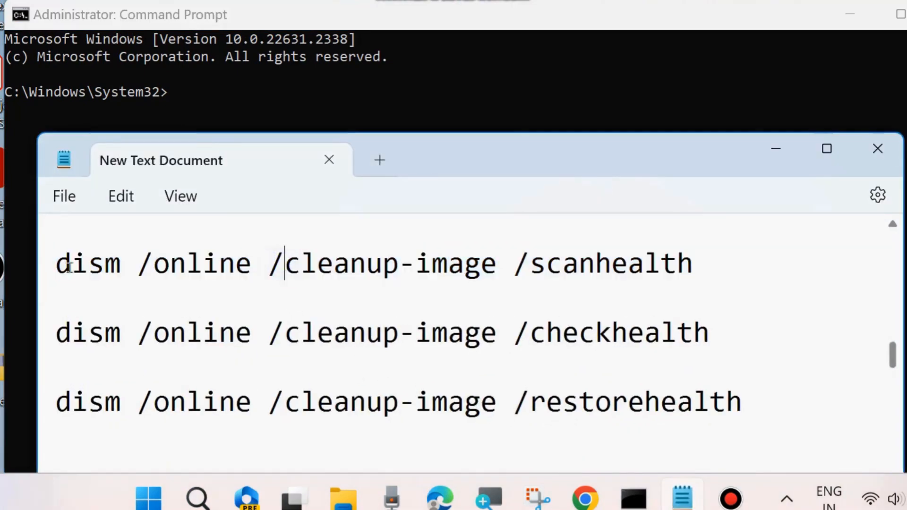
drag(55, 264, 691, 279)
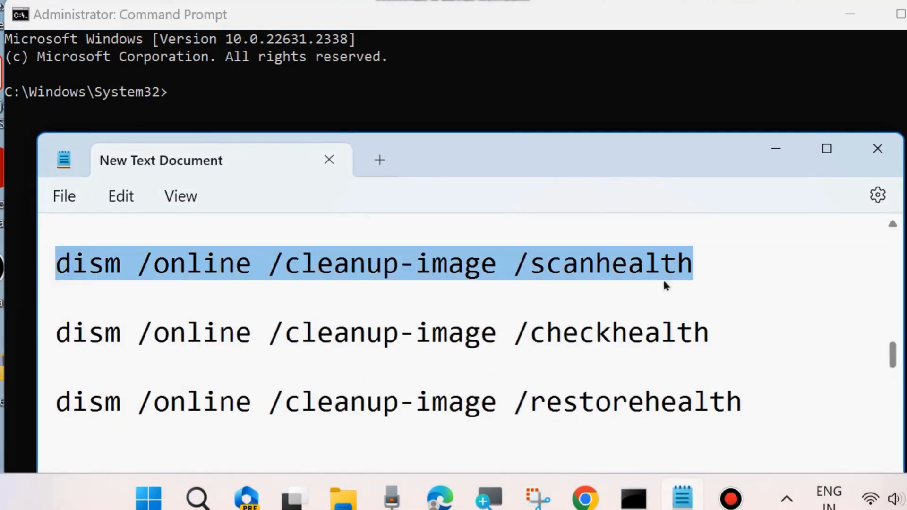
click(66, 335)
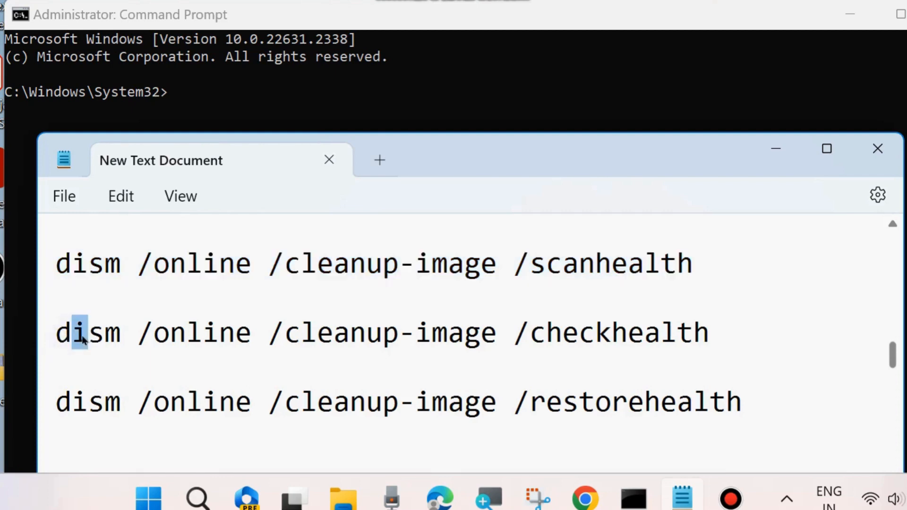
drag(57, 330, 723, 325)
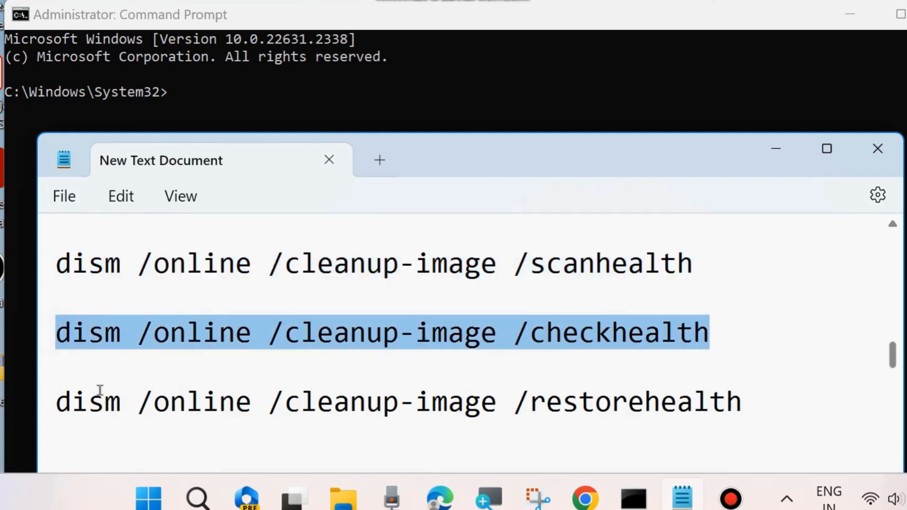
drag(57, 402, 751, 400)
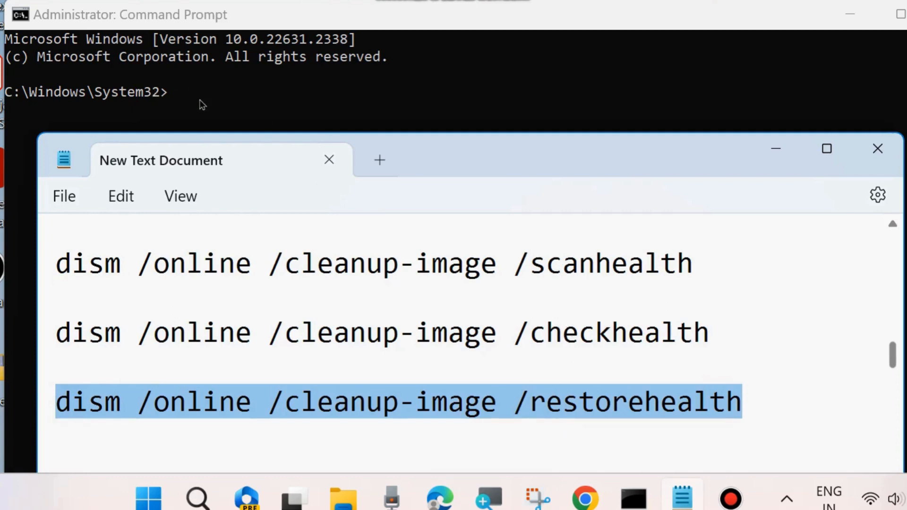
Step: Enter sfc /scannow at the administrator command prompt, and minimize the Command Prompt and Notepad windows
click(176, 100)
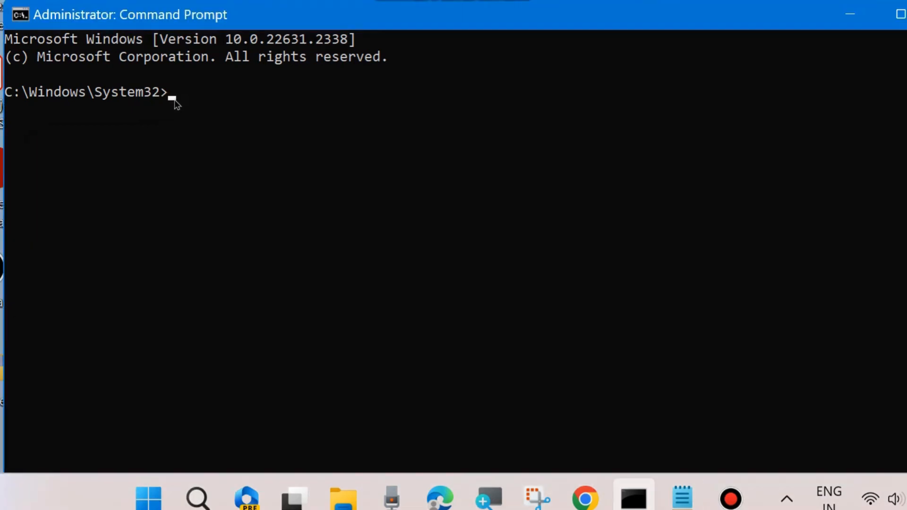
text(sfc /scann)
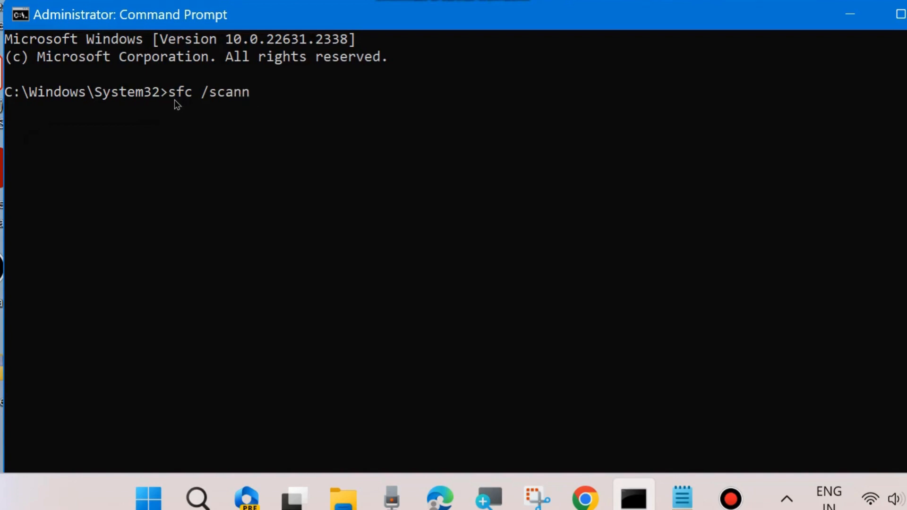
text(ow)
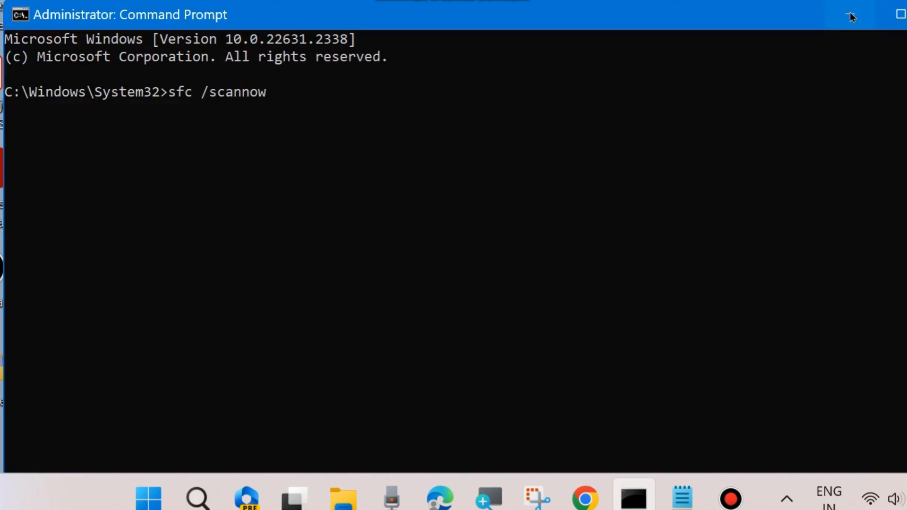
click(850, 12)
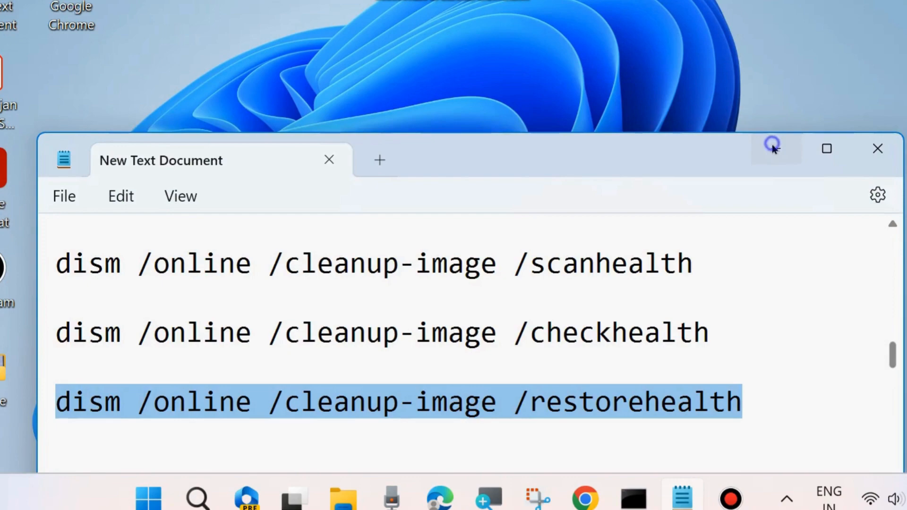
click(773, 147)
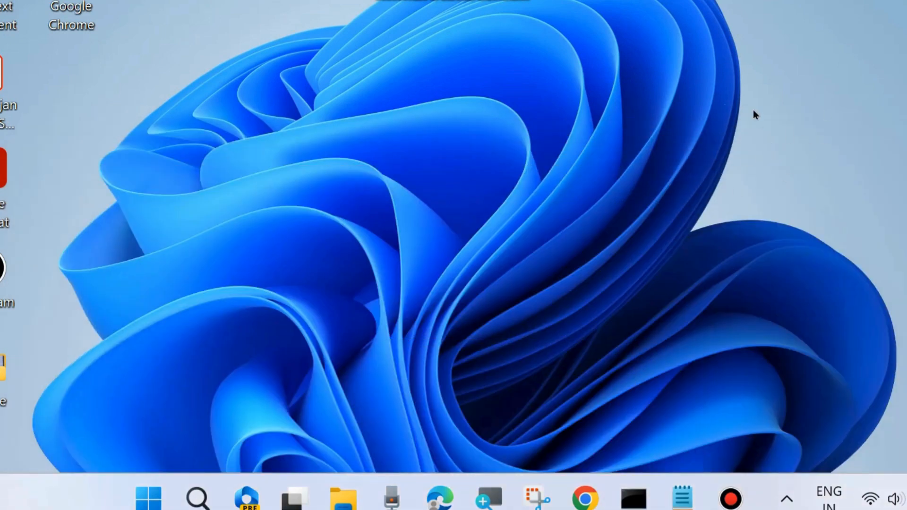
Step: Open the installed programs list by running appwiz.cpl from the Run dialog
right_click(148, 497)
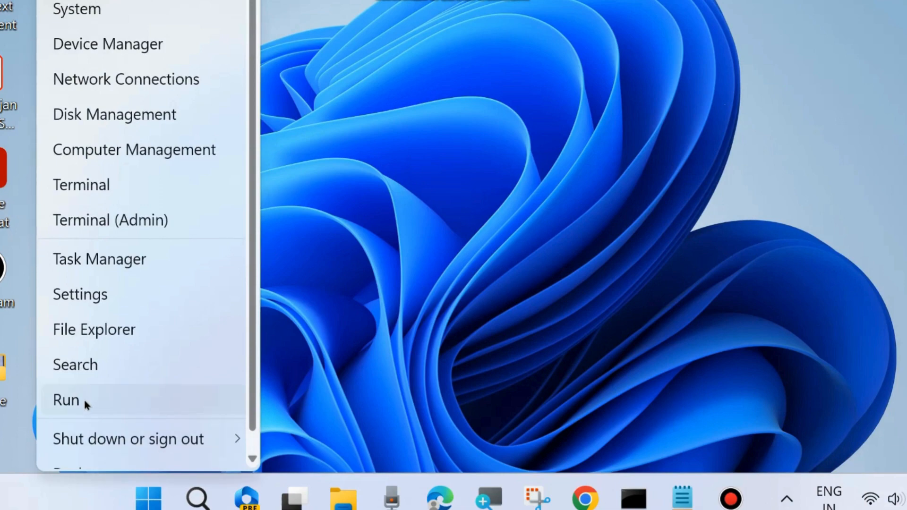
click(84, 398)
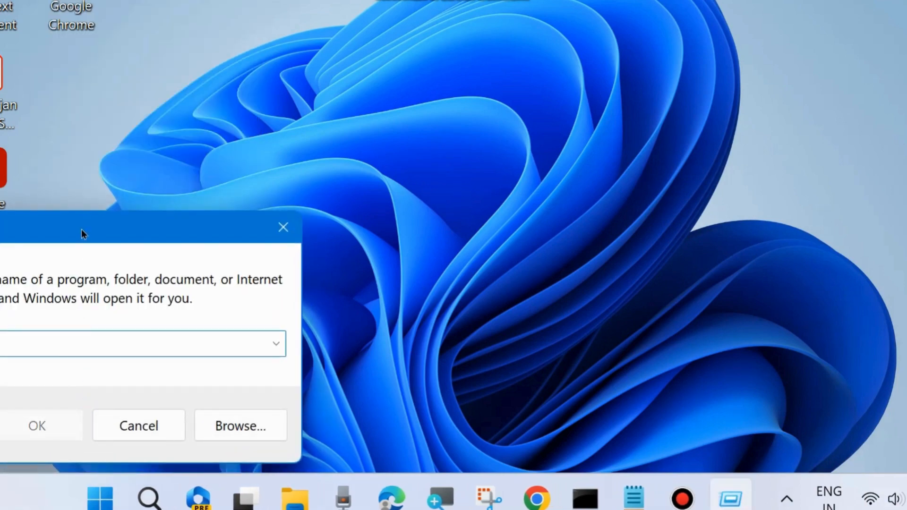
drag(81, 229, 463, 74)
text(a)
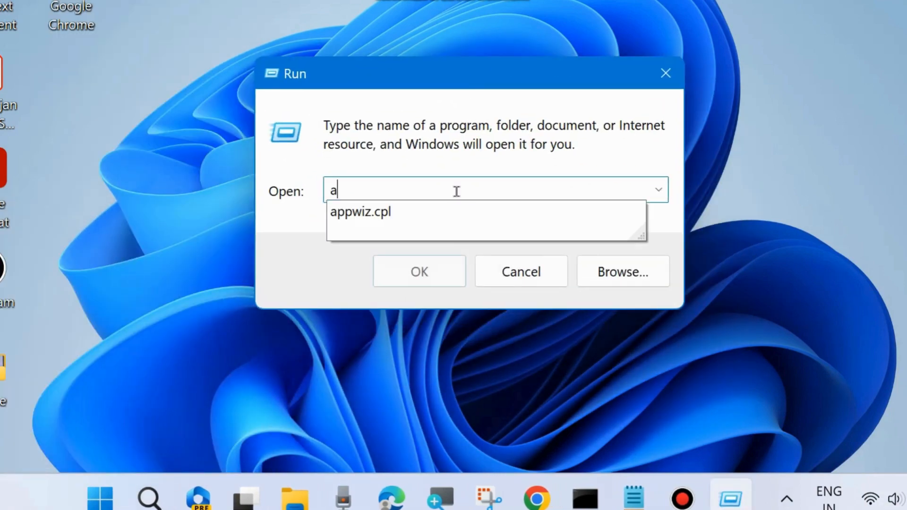
text(pp)
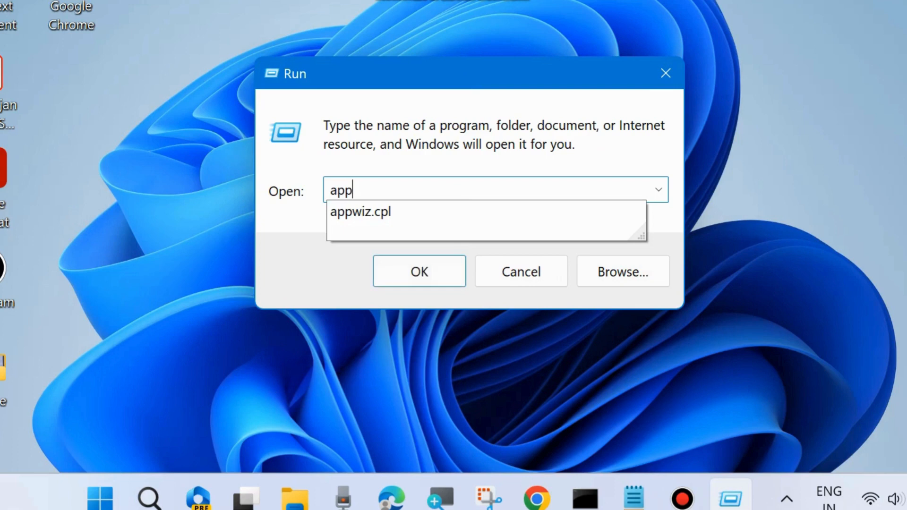
click(356, 214)
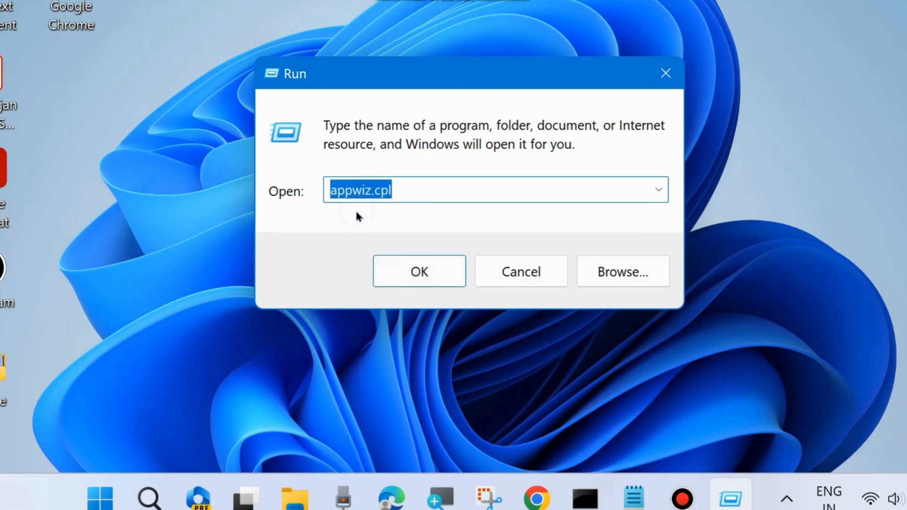
click(413, 191)
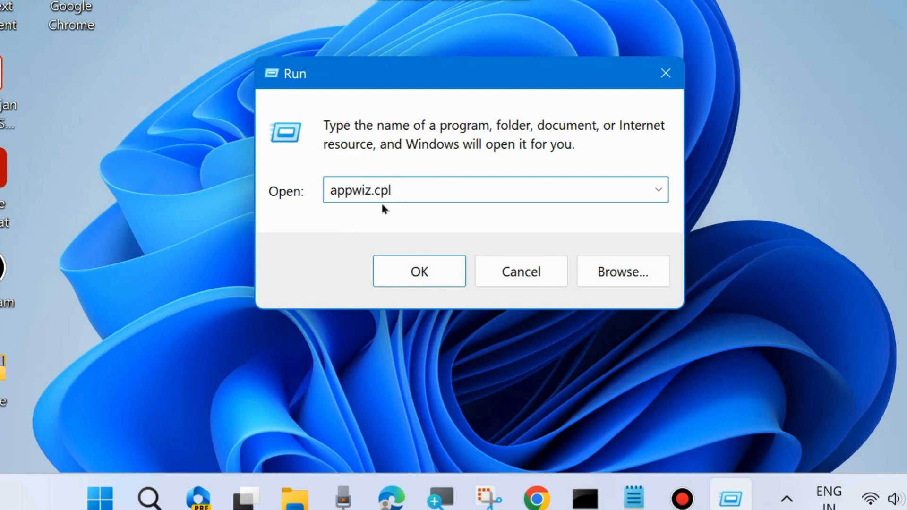
click(411, 270)
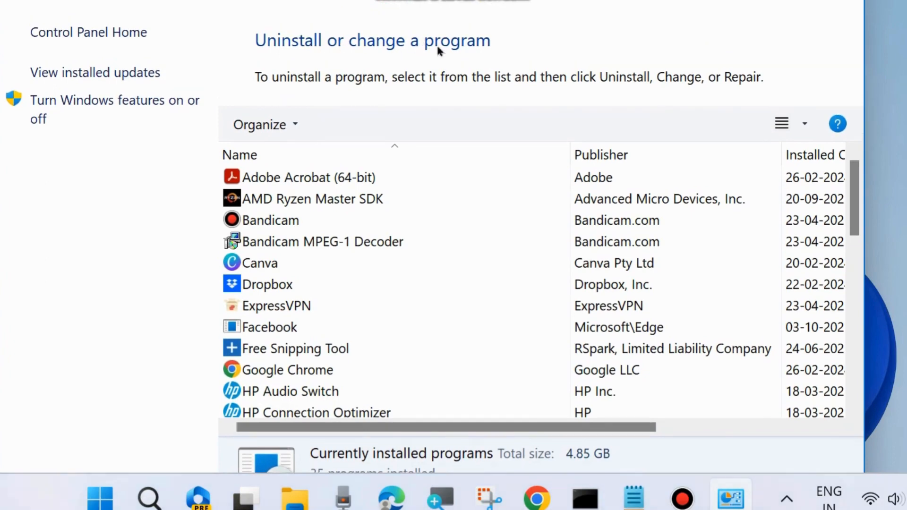
Step: Try to uninstall AMD Ryzen Master SDK from the installed programs list, and close the list window
scroll(307, 338, down, 8)
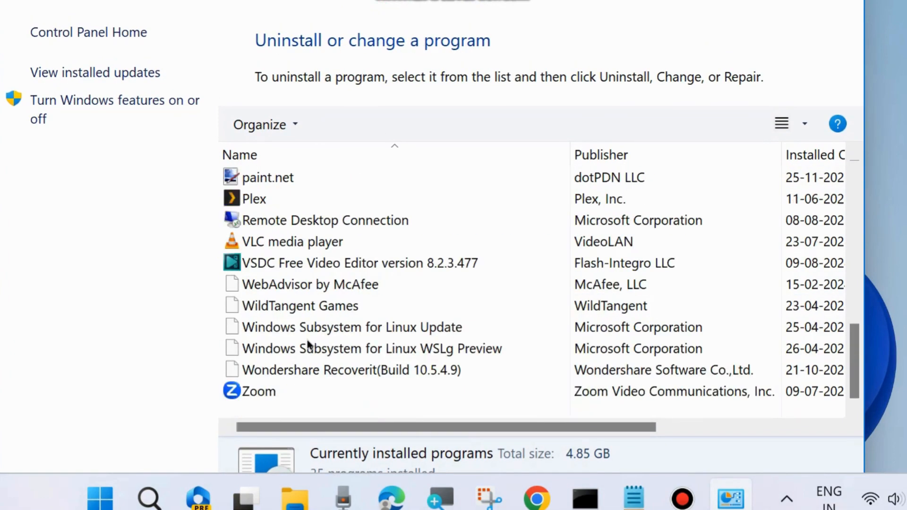
scroll(305, 350, up, 2)
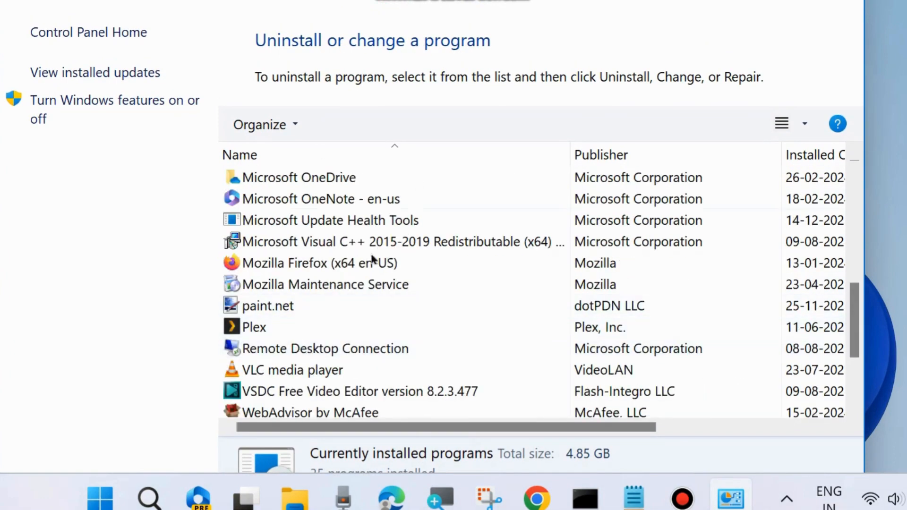
scroll(364, 265, up, 6)
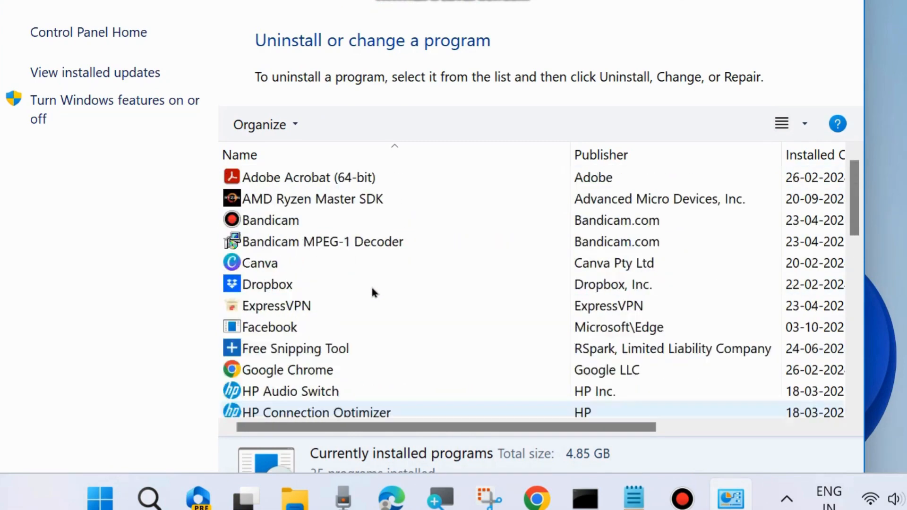
right_click(275, 201)
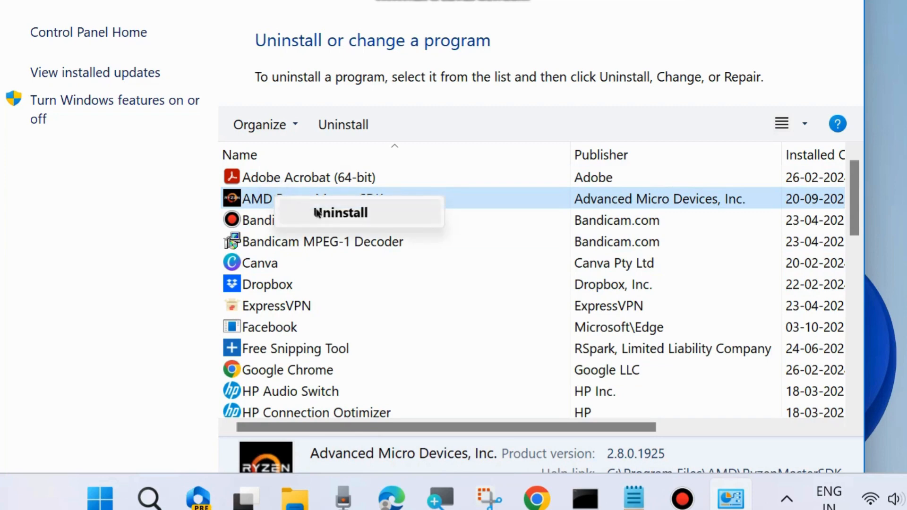
click(340, 217)
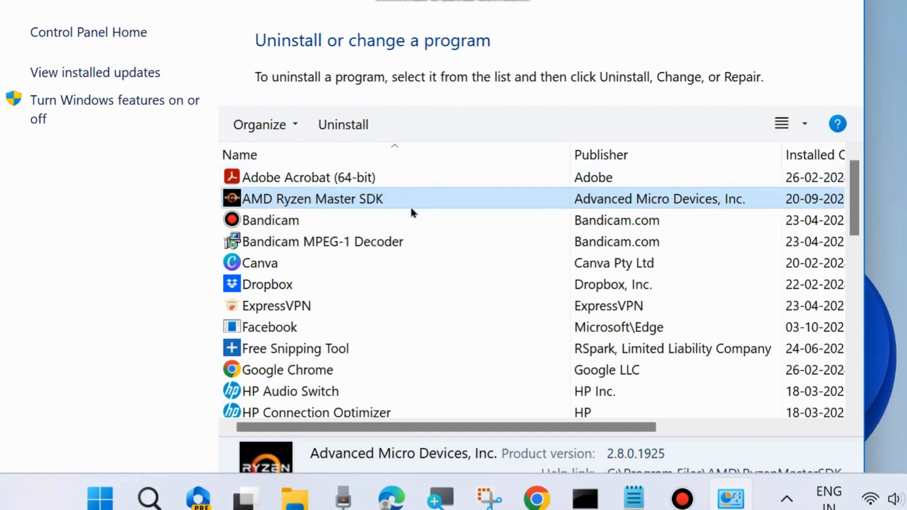
scroll(410, 205, down, 2)
scroll(411, 213, down, 1)
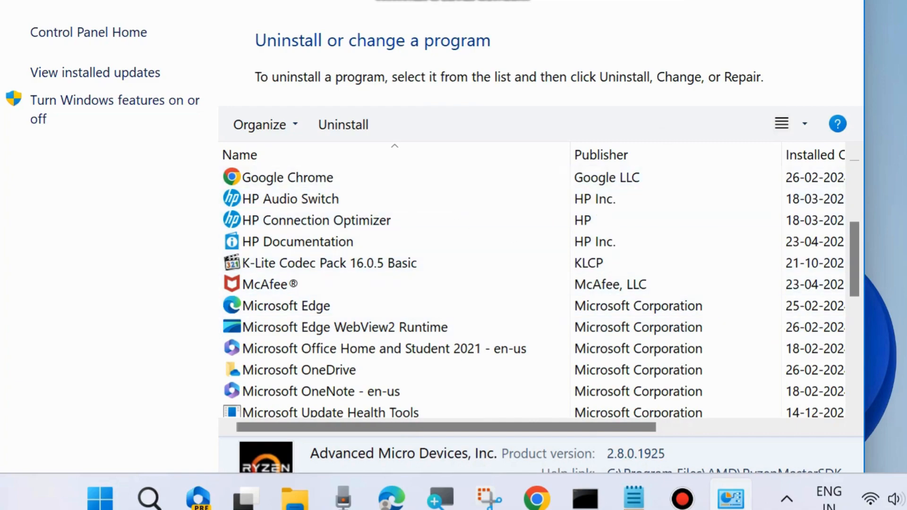
key(alt+F4)
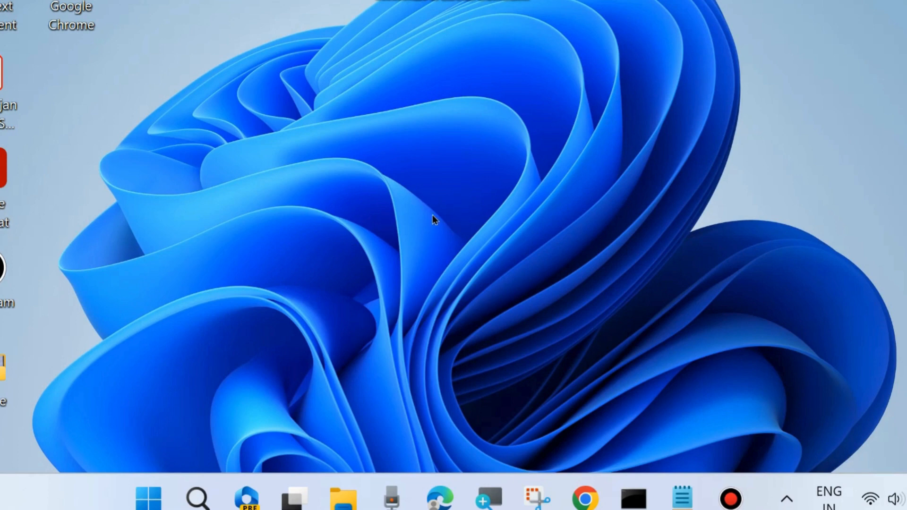
Step: Enter the unregister command regsvr32 /u c:\Windows\System32\vcruntime140.dll from the Notepad notes into a new Run dialog
right_click(149, 495)
click(66, 400)
drag(41, 224, 374, 13)
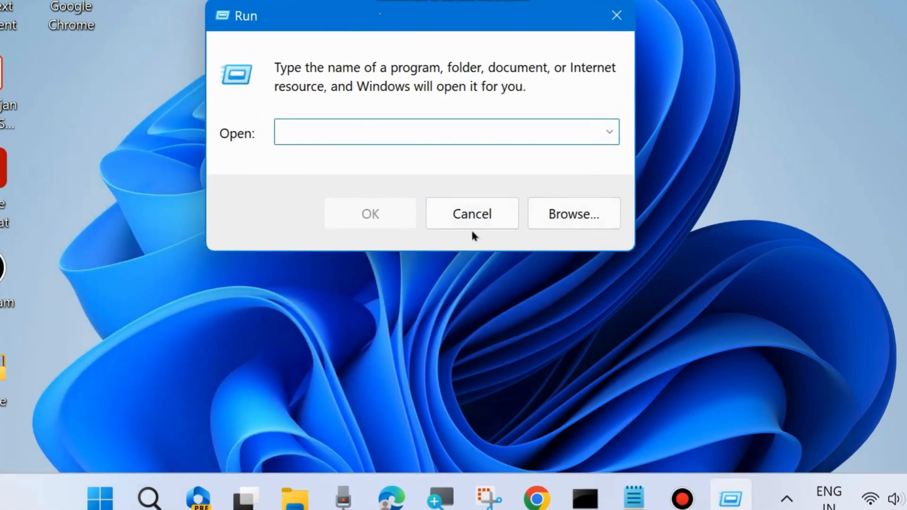
click(633, 498)
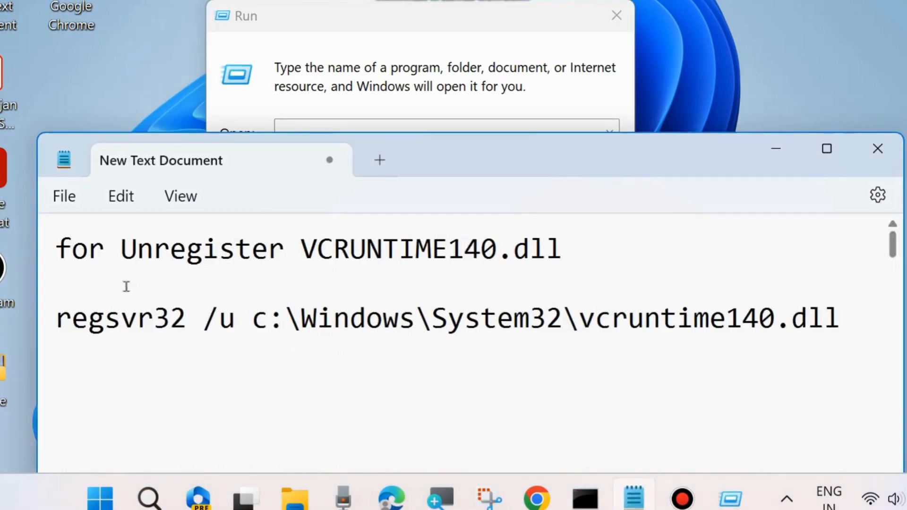
drag(123, 250, 565, 245)
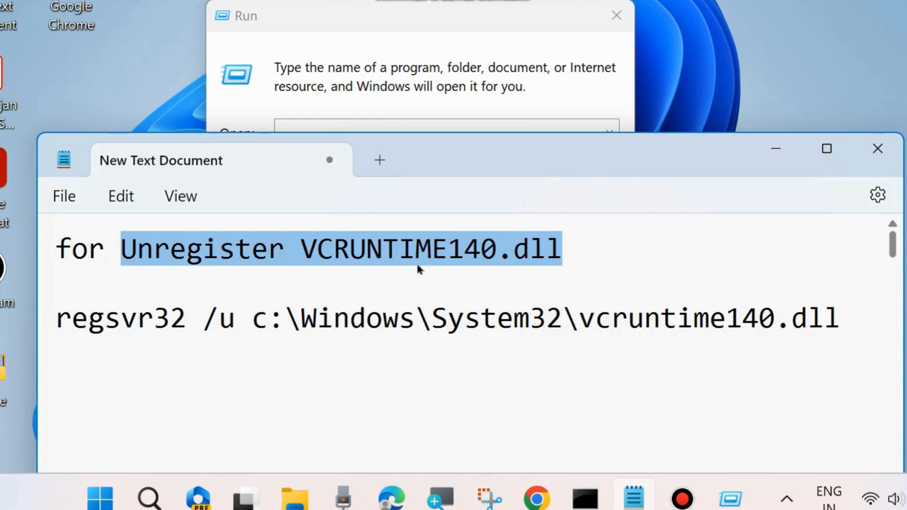
drag(56, 327, 836, 324)
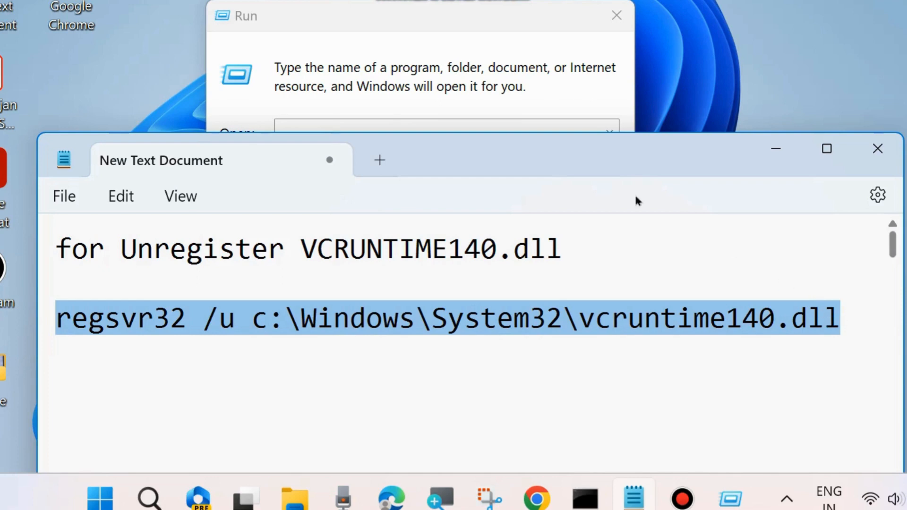
drag(598, 166, 607, 271)
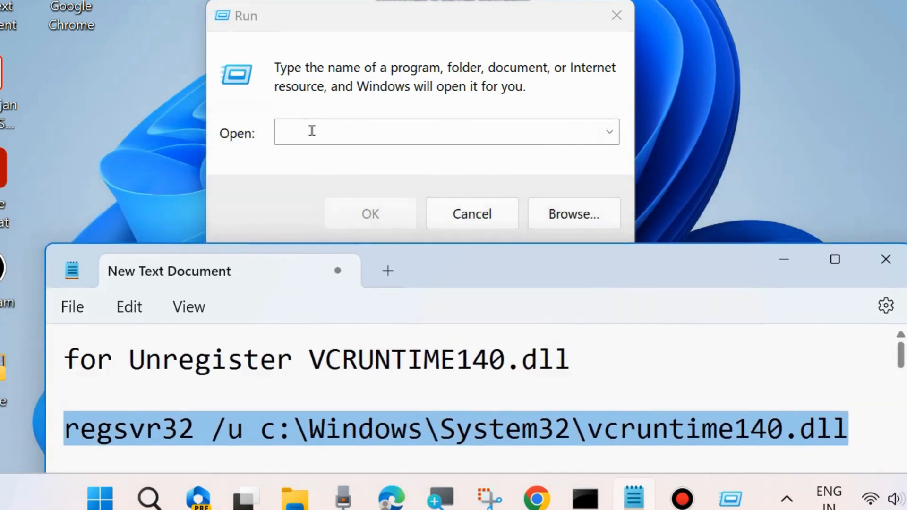
click(319, 128)
text(regsvr32 /u c:\Windows\System32\vcruntime140.dll)
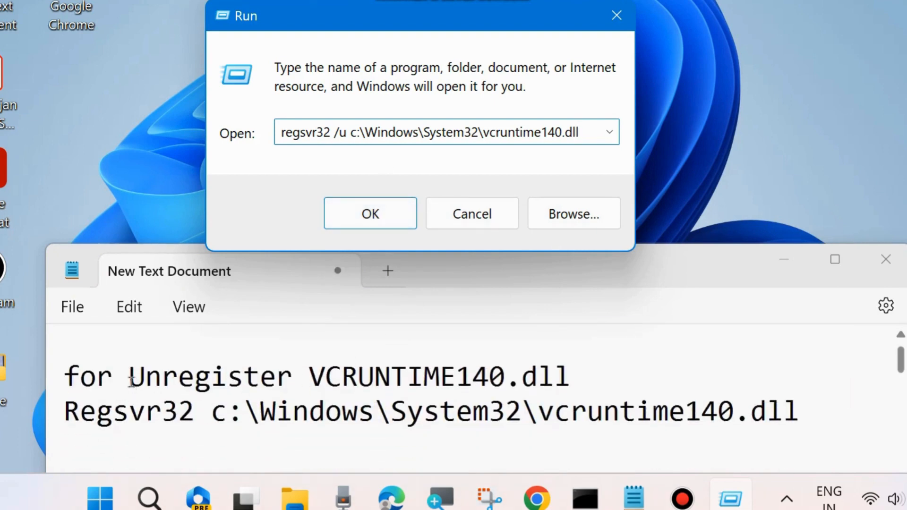
Step: Change the heading above the Regsvr32 command in Notepad to "for register VCRUNTIME140.dll"
drag(129, 378, 159, 382)
key(BackSpace)
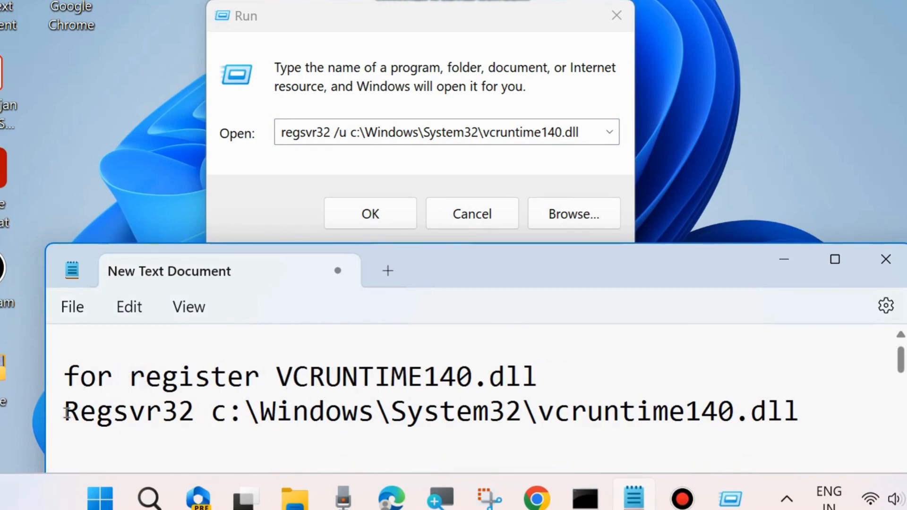
Step: Replace the Run command with Regsvr32 c:\Windows\System32\vcruntime140.dll copied from the Notepad notes, and close the dialog without running it
drag(67, 412, 803, 409)
key(ctrl+c)
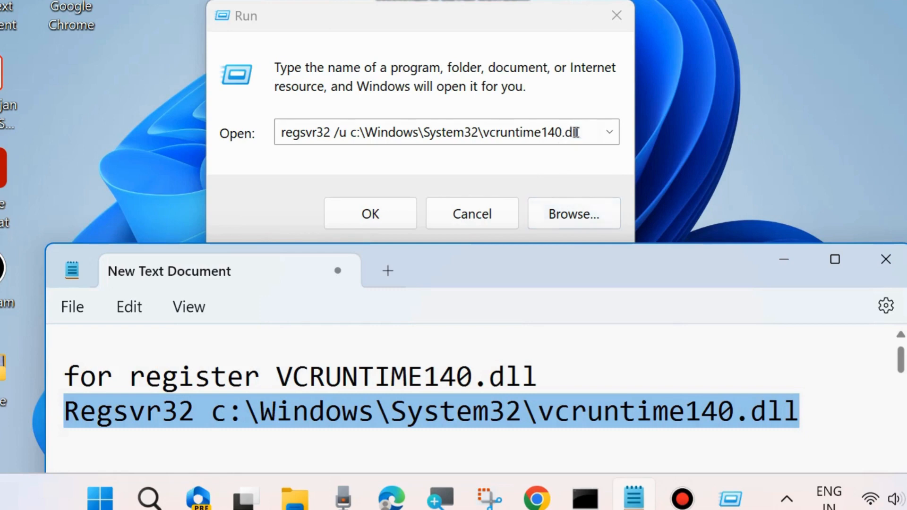
drag(588, 134, 190, 142)
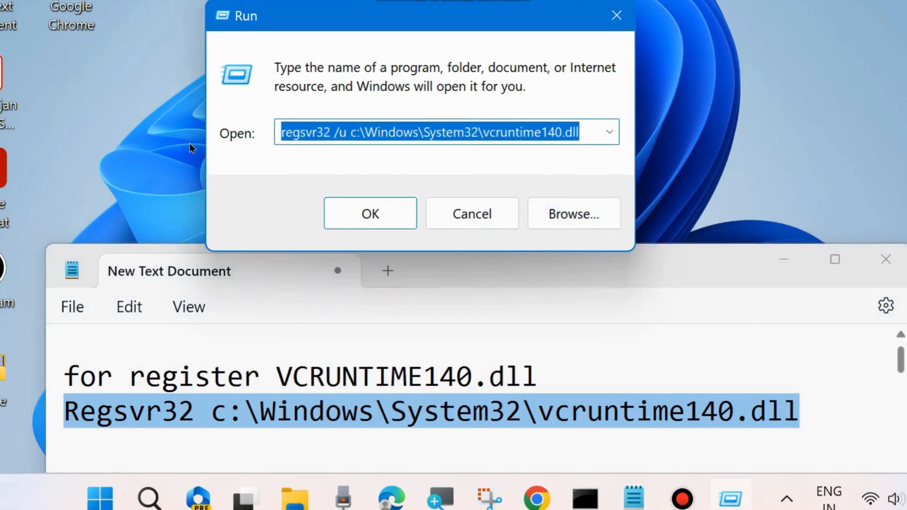
key(ctrl+v)
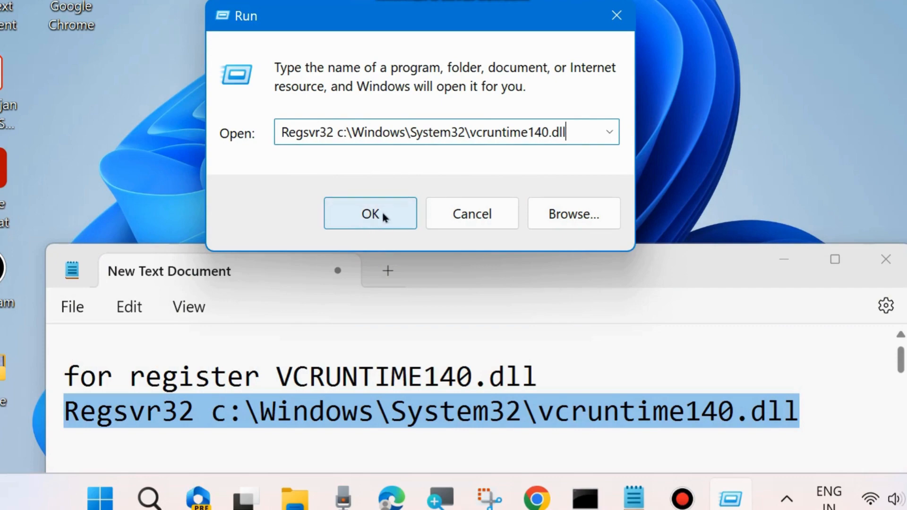
click(621, 14)
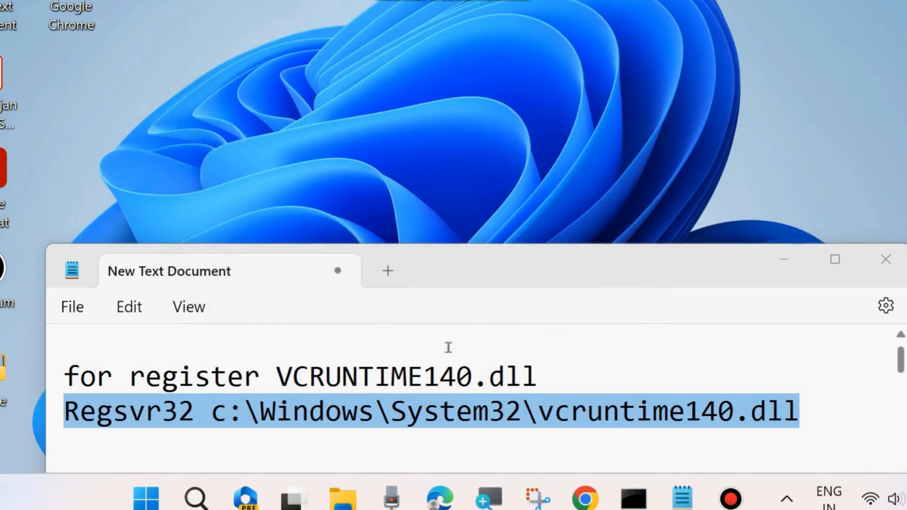
Step: Review the unregister and register commands for VCRUNTIME140.dll in the Notepad notes, and minimize the Notepad window
drag(481, 261, 495, 144)
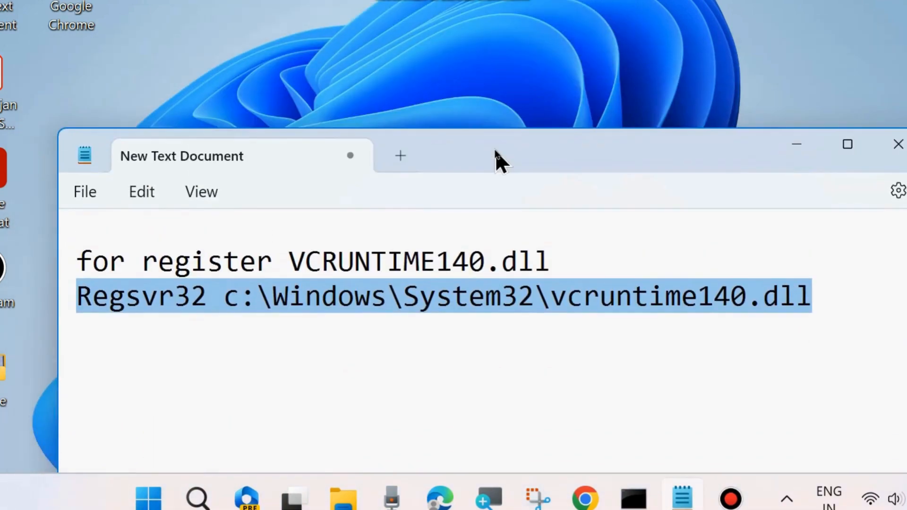
scroll(278, 370, up, 2)
scroll(279, 374, up, 1)
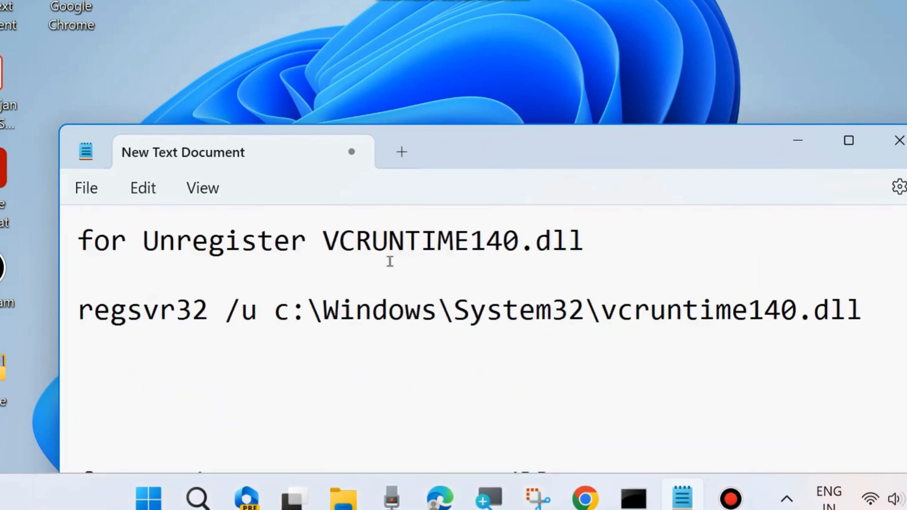
drag(80, 315, 839, 334)
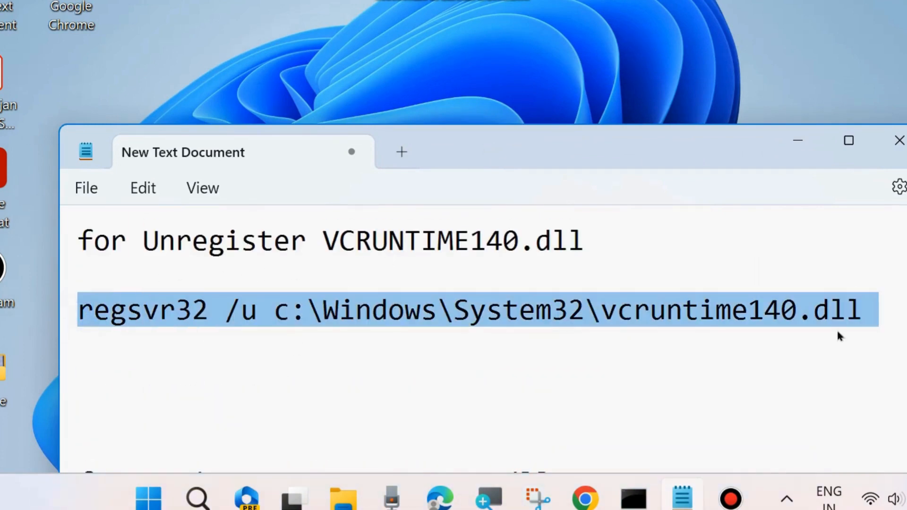
scroll(454, 352, down, 2)
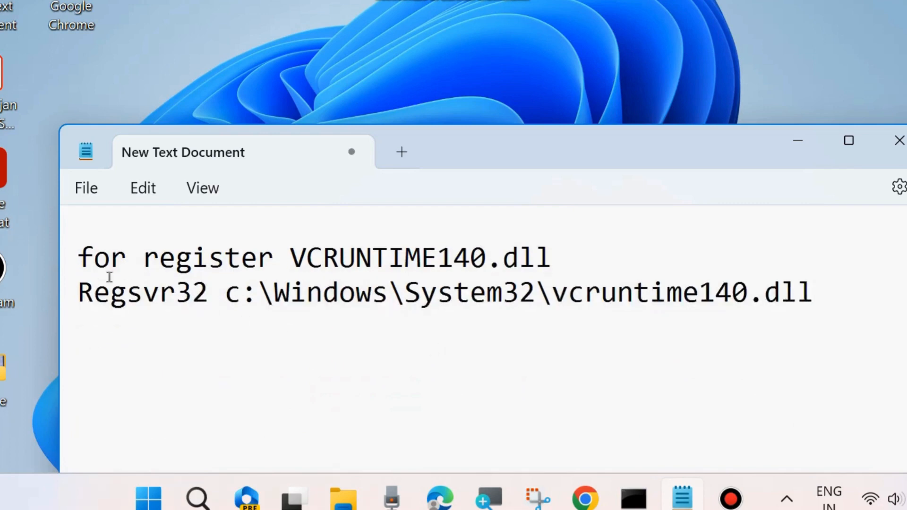
double_click(147, 262)
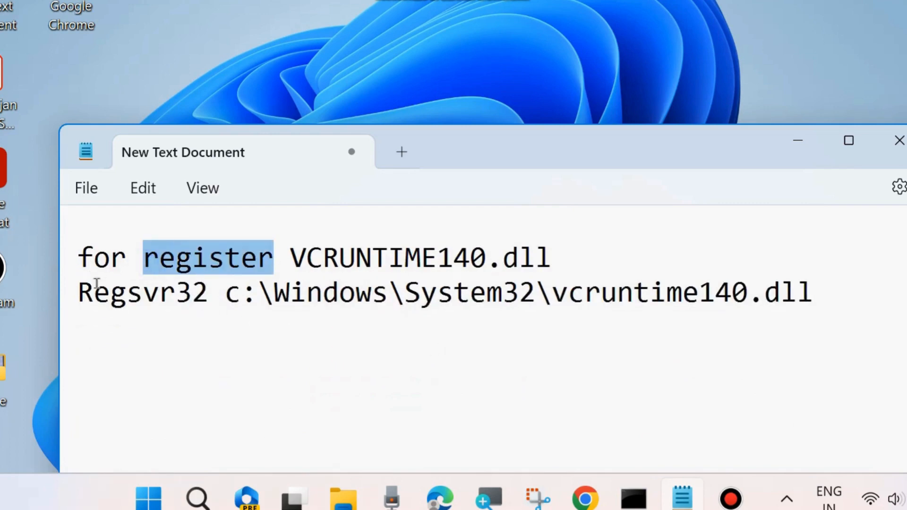
drag(81, 291, 846, 317)
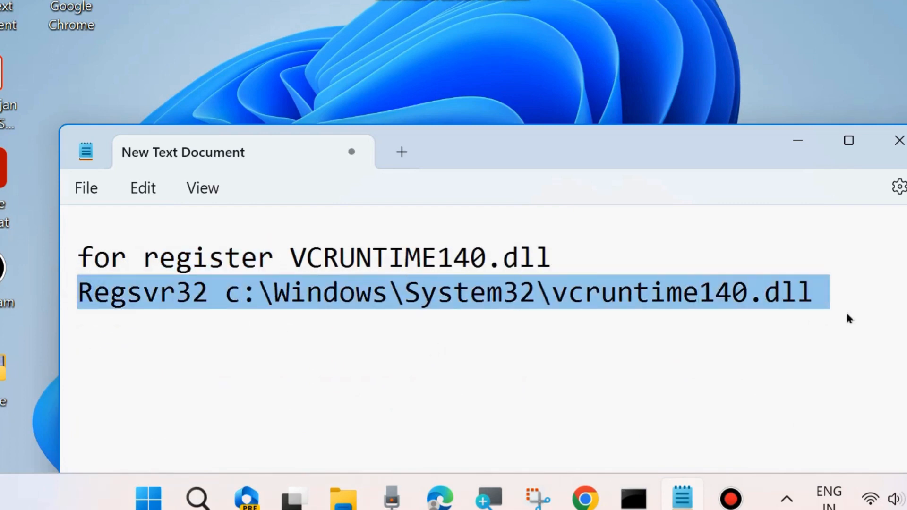
click(575, 325)
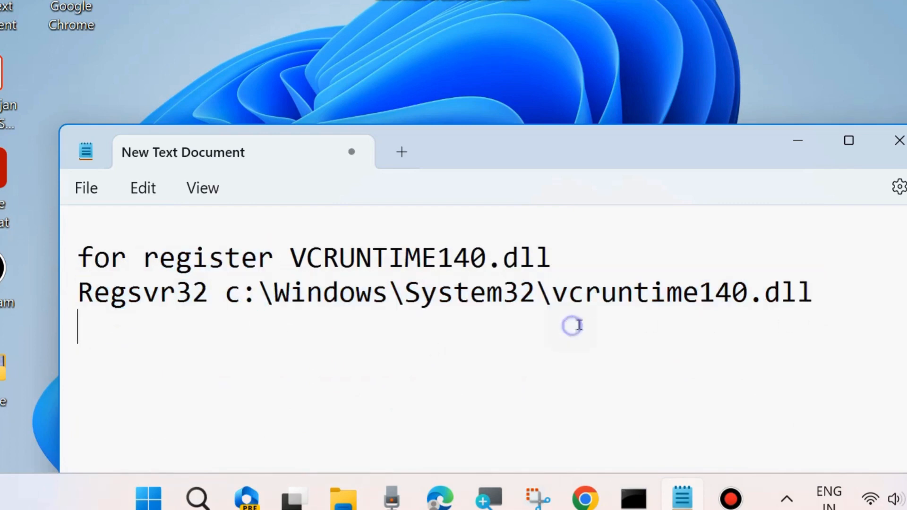
click(794, 139)
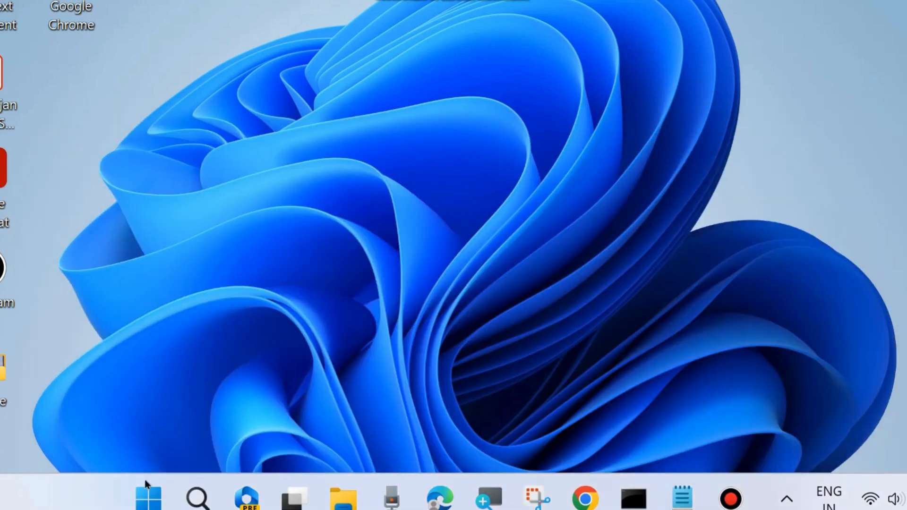
Step: Open the installed programs list by running appwiz.cpl from a new Run dialog
right_click(147, 496)
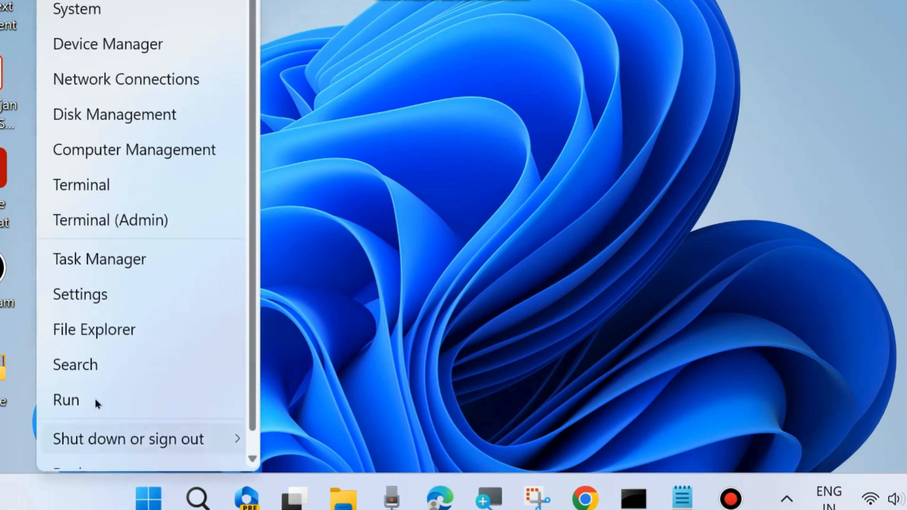
click(85, 396)
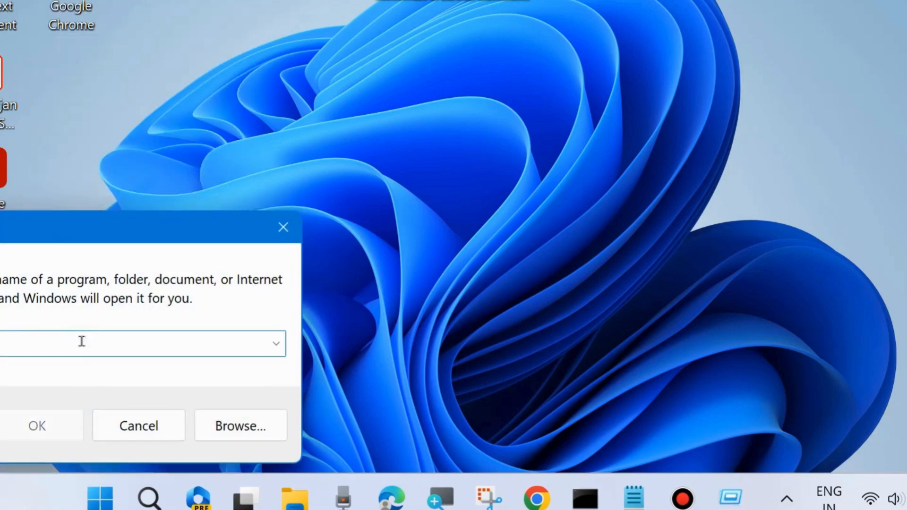
drag(67, 228, 425, 18)
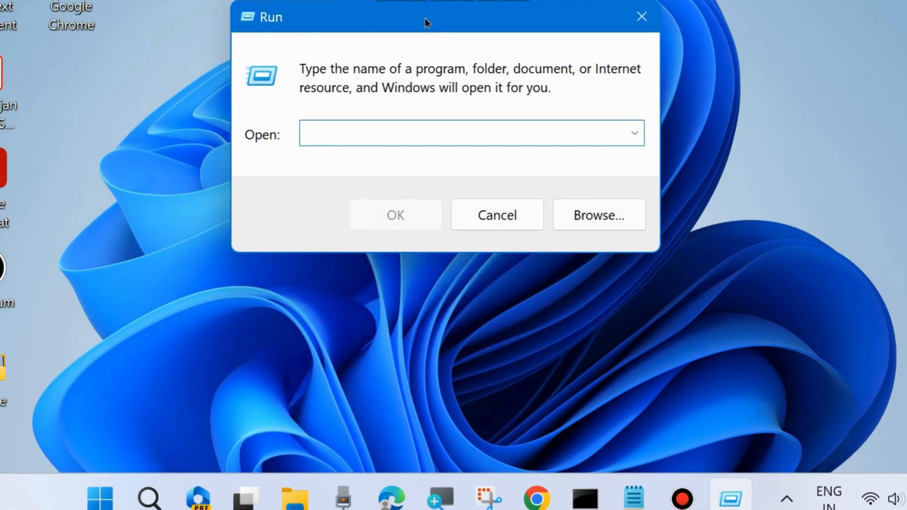
text(app)
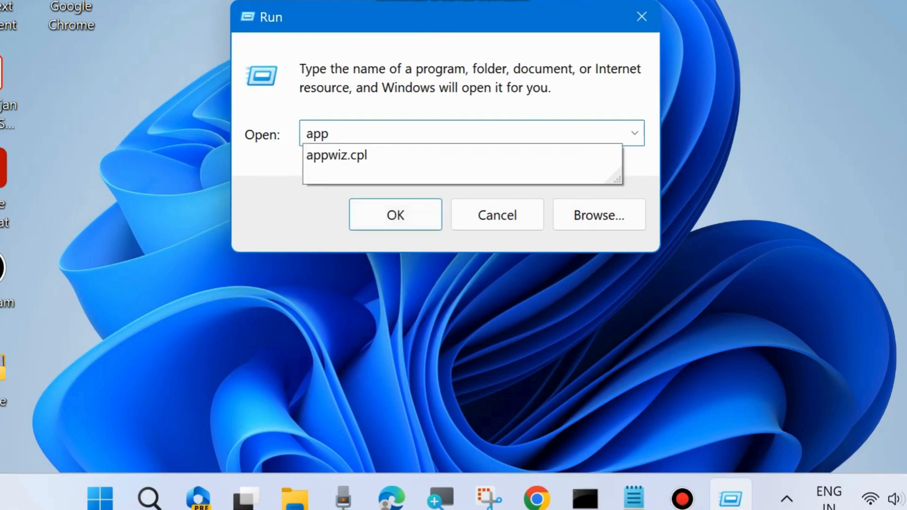
click(327, 160)
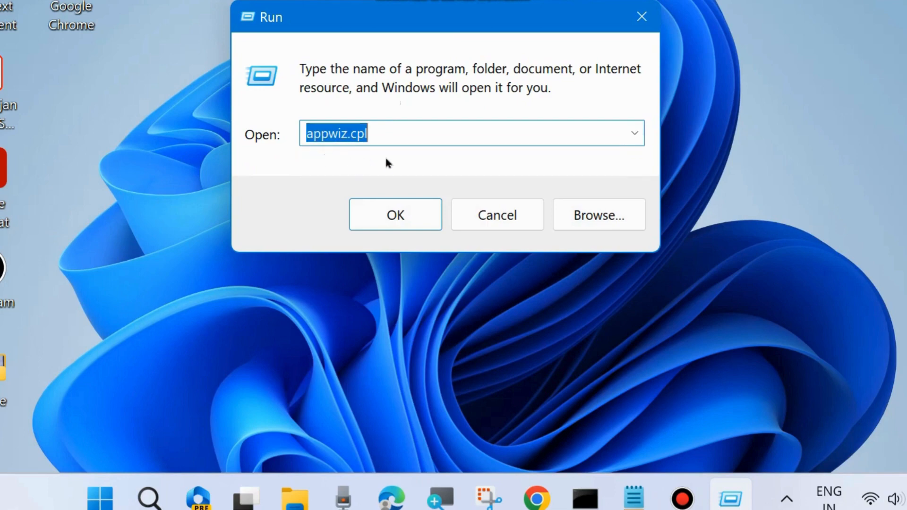
click(396, 215)
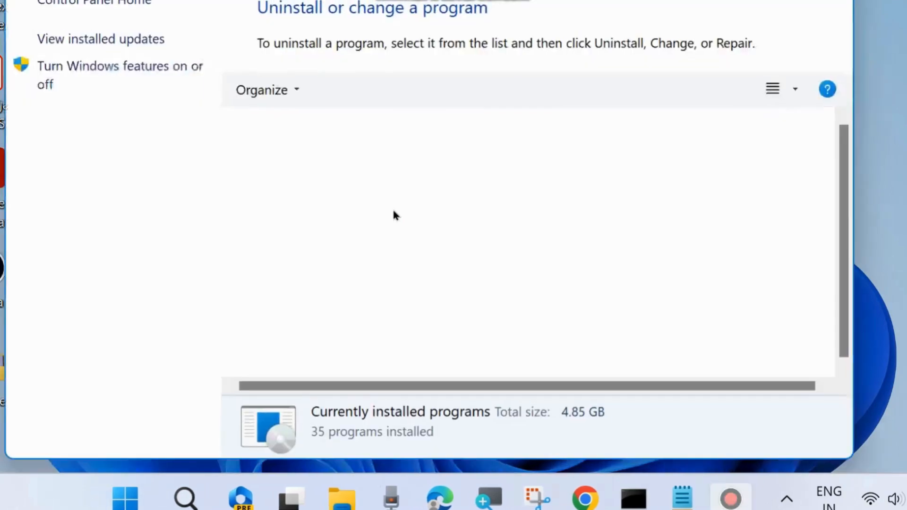
Step: Start the uninstall setup of Microsoft Visual C++ 2015-2019 Redistributable (x64), cancel it, and close the installed programs list
scroll(345, 267, down, 3)
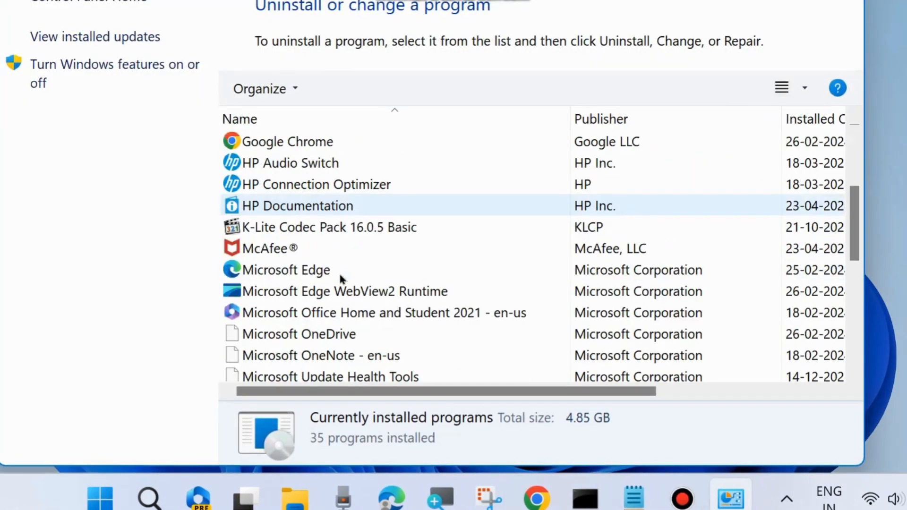
scroll(428, 322, down, 1)
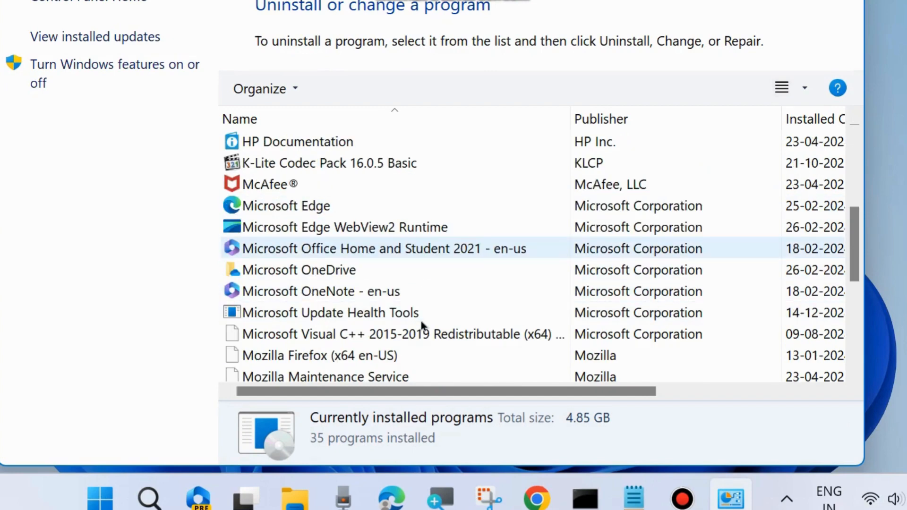
click(382, 336)
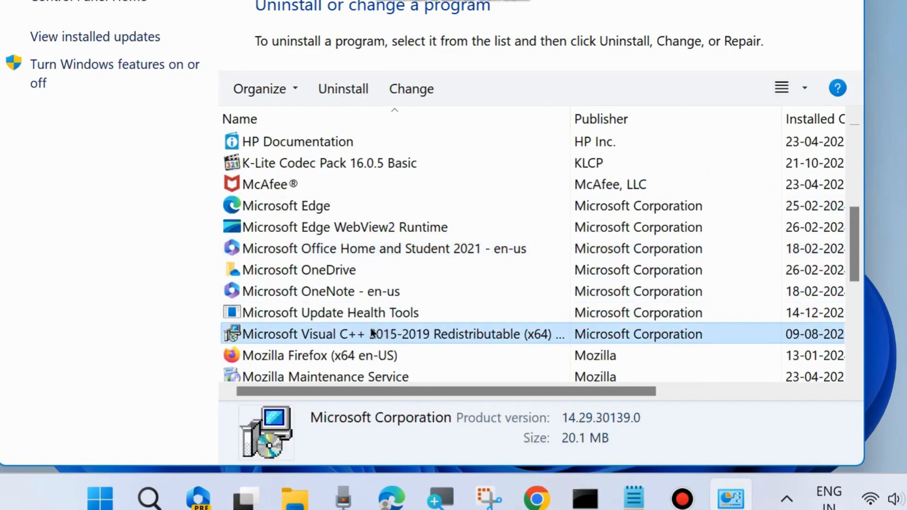
right_click(371, 333)
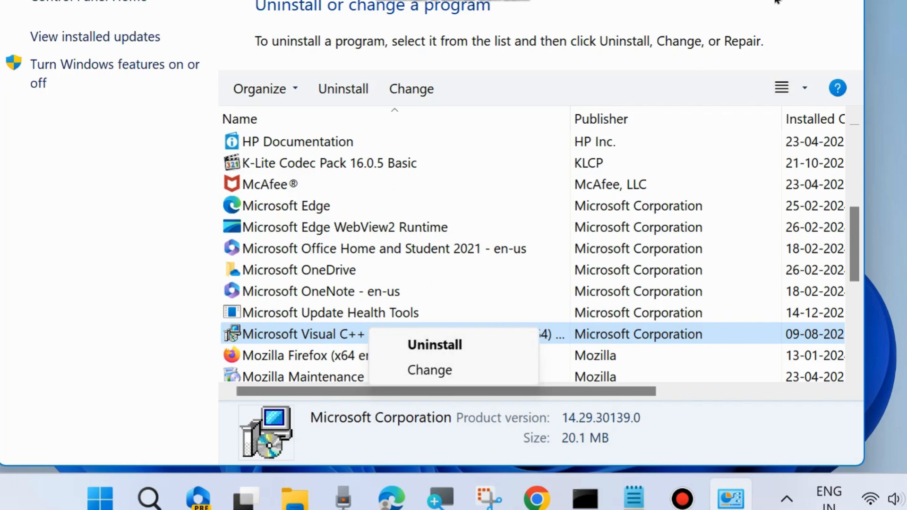
click(885, 5)
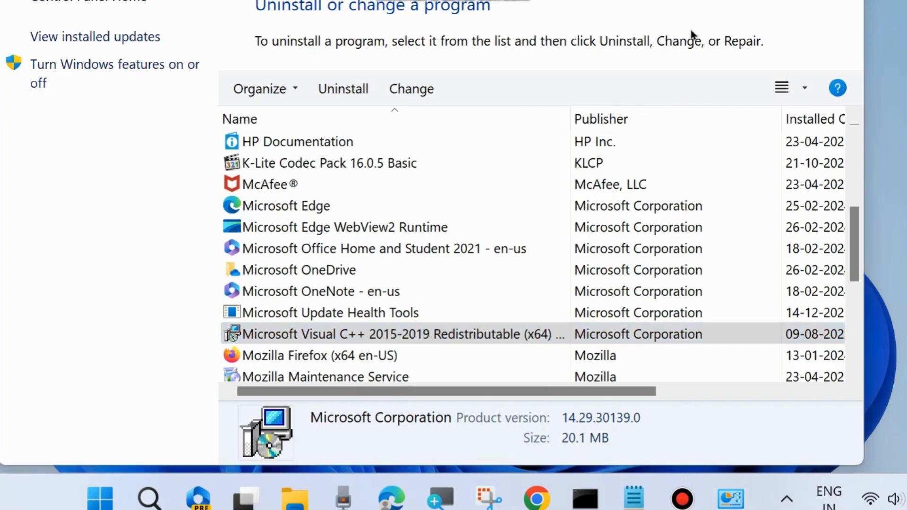
right_click(356, 337)
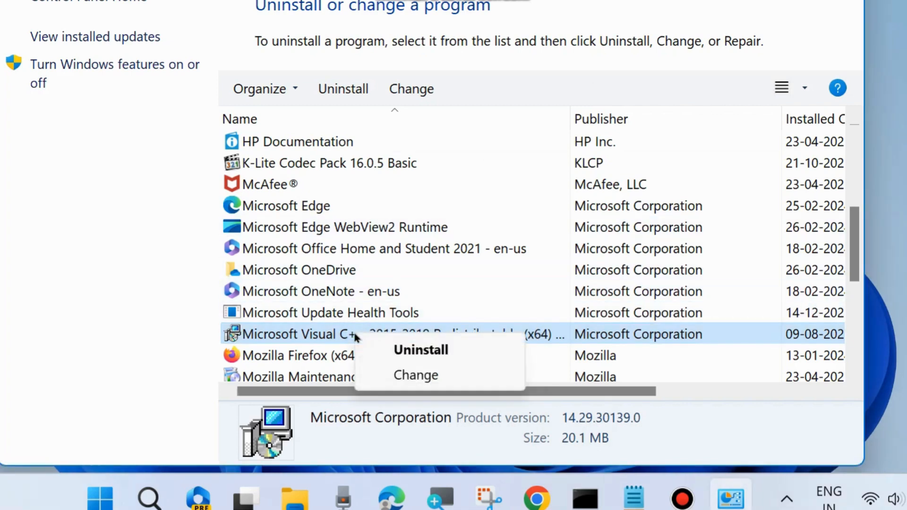
click(423, 350)
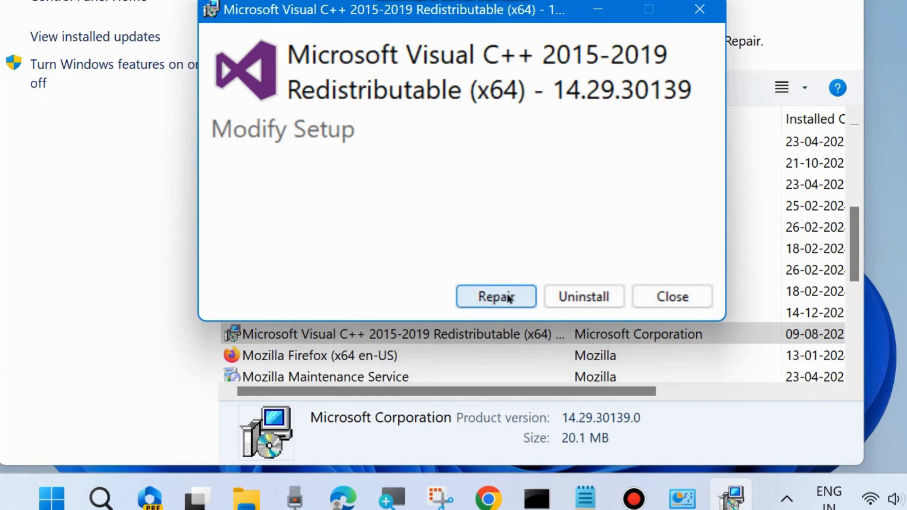
click(699, 9)
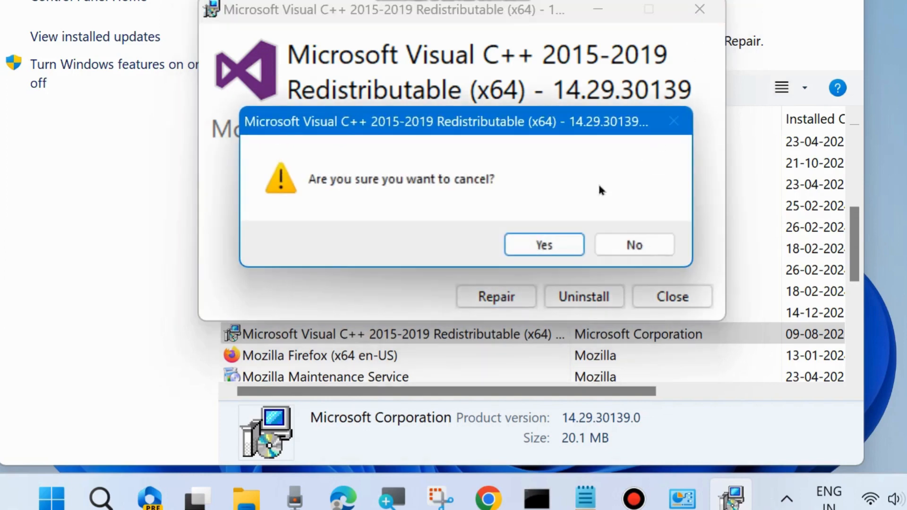
click(544, 246)
key(alt+F4)
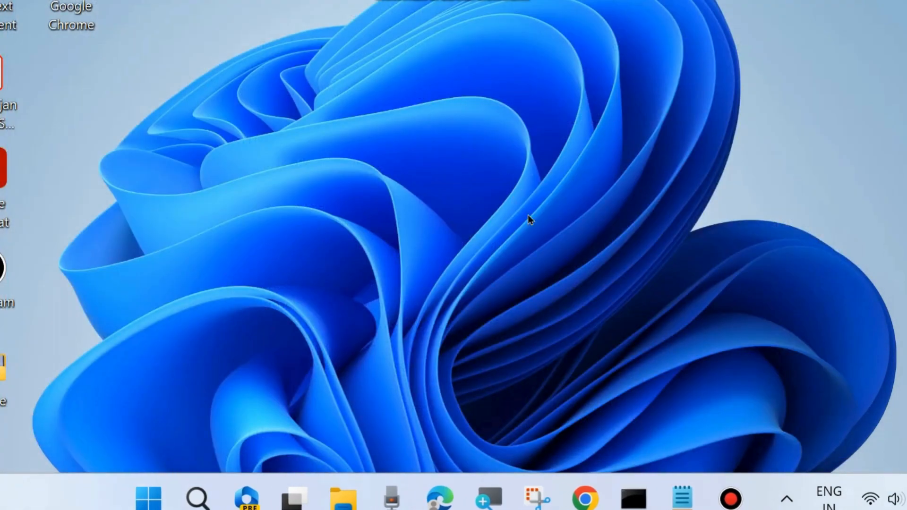
Step: Open System Restore by running rstrui from the Run dialog
right_click(148, 497)
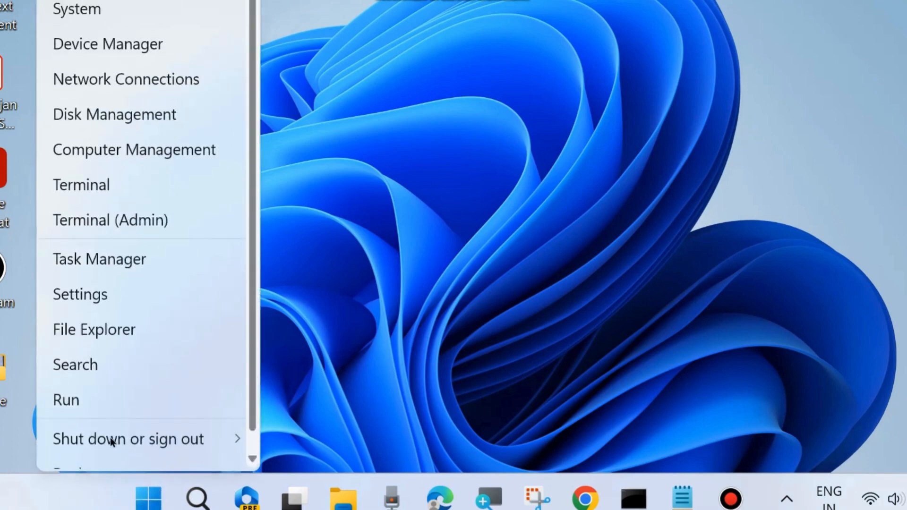
click(81, 395)
key(BackSpace)
drag(65, 226, 358, 52)
text(rsy)
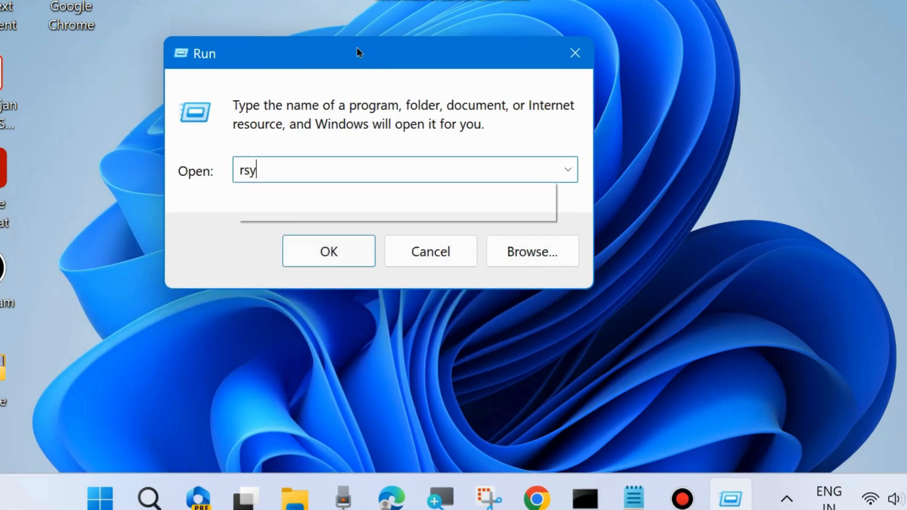
key(BackSpace)
text(trui)
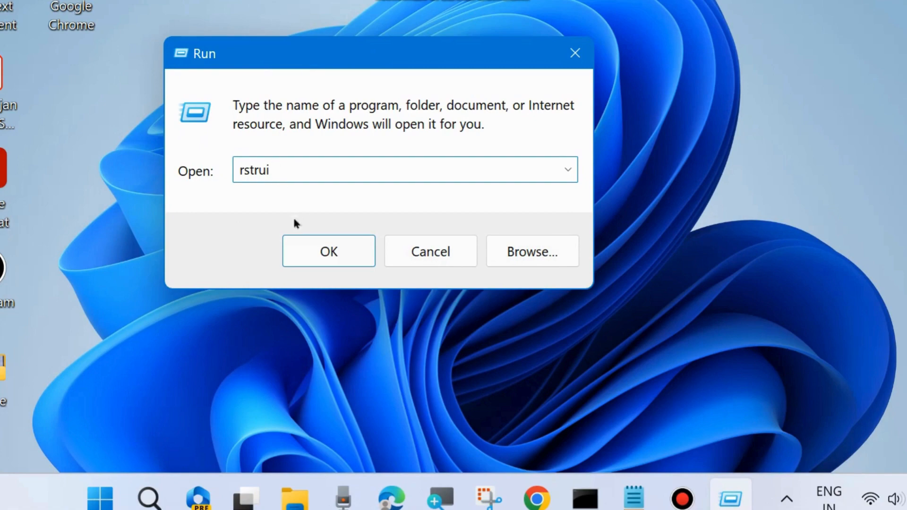
click(329, 250)
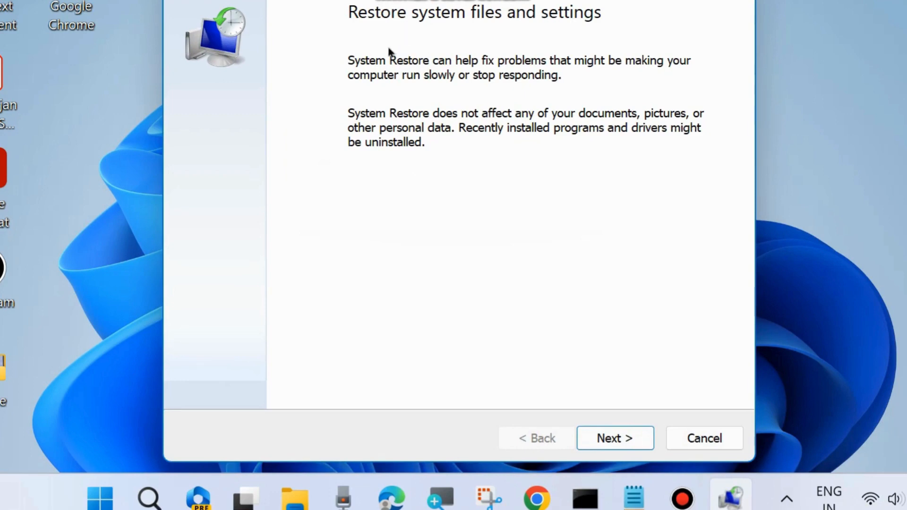
click(613, 437)
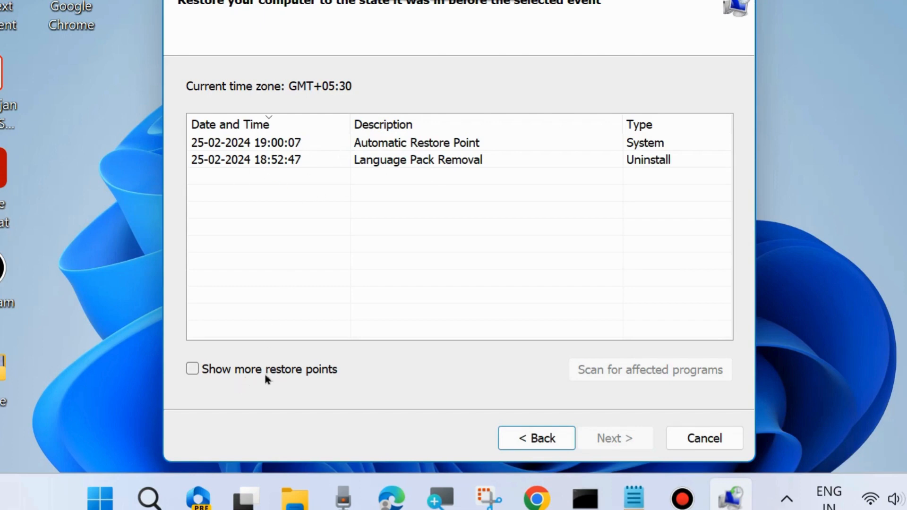
click(192, 369)
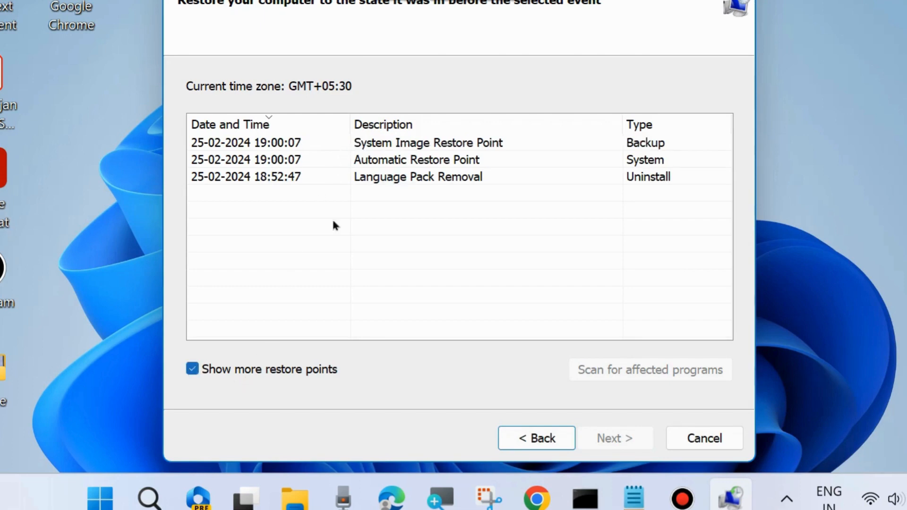
click(406, 143)
click(598, 437)
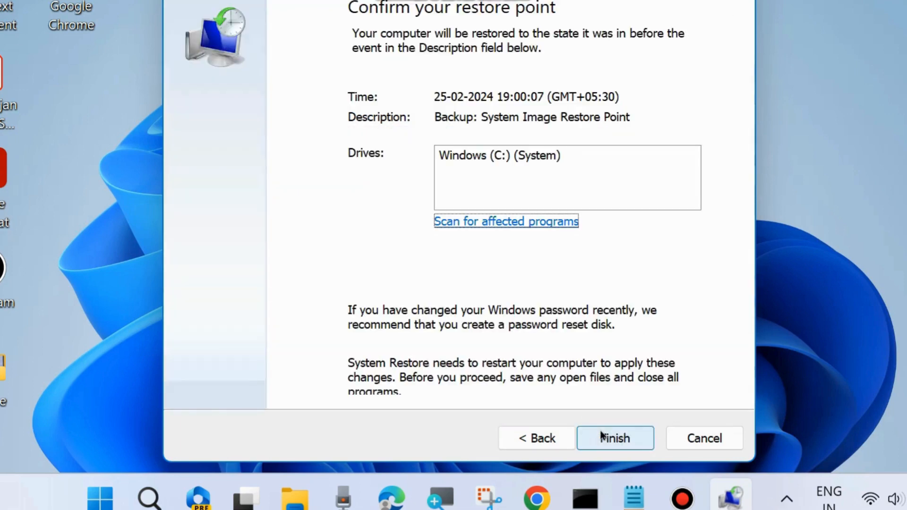